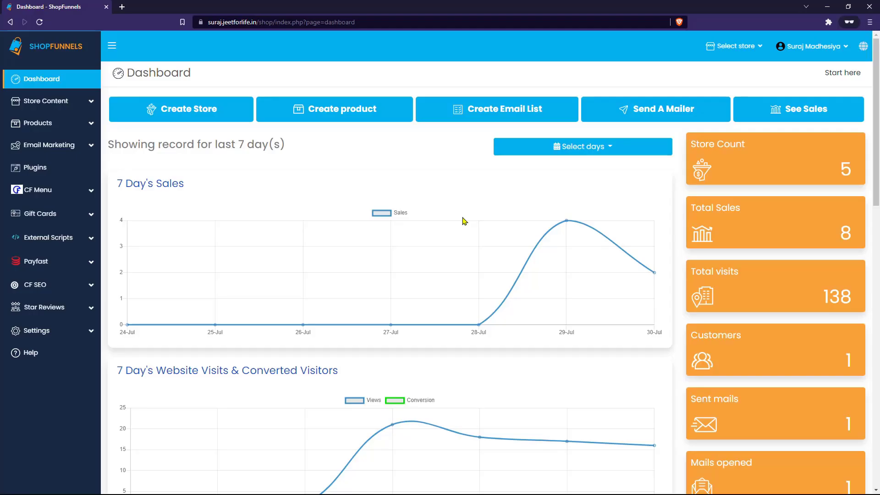
- Expand Store Content in the sidebar and open the Store list showing all 5 stores
left_click(68, 101)
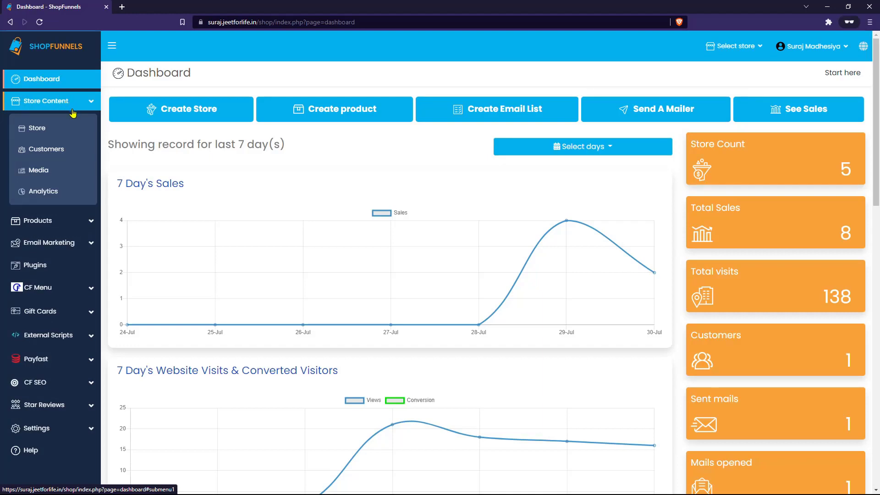
left_click(72, 129)
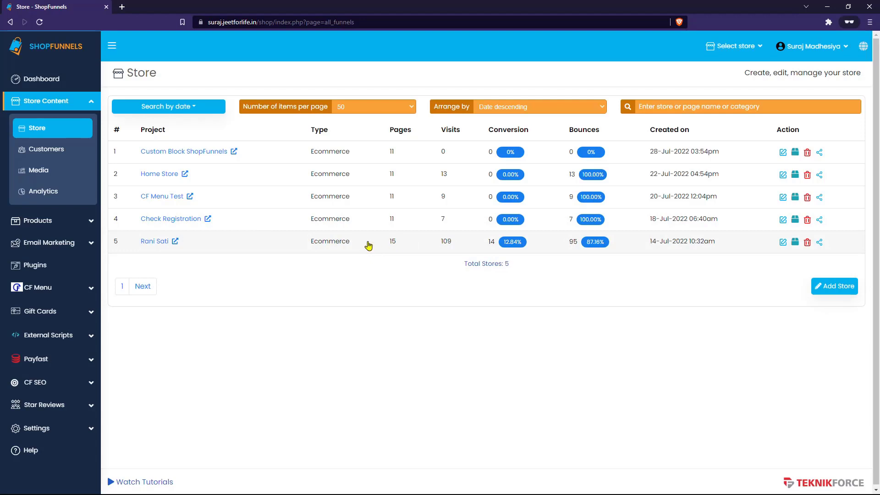
- Edit the Rani Sati store and preview its website home page live in a new tab
left_click(783, 243)
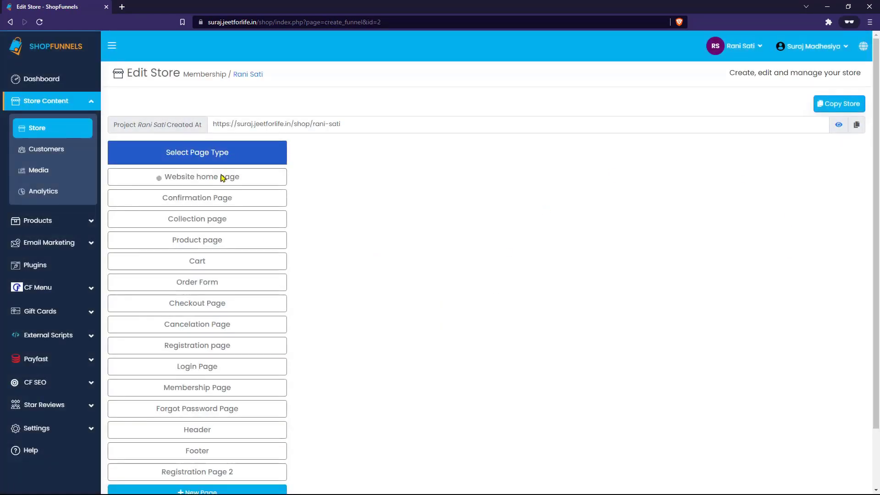
left_click(222, 178)
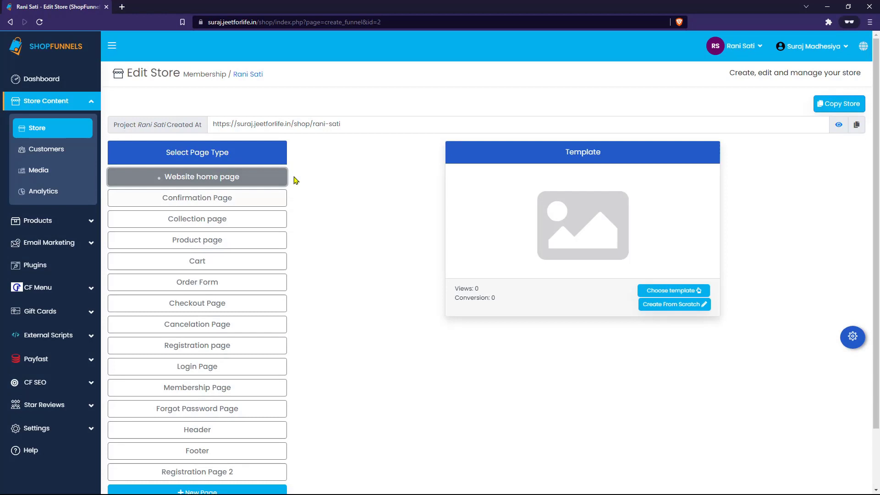
left_click(188, 176)
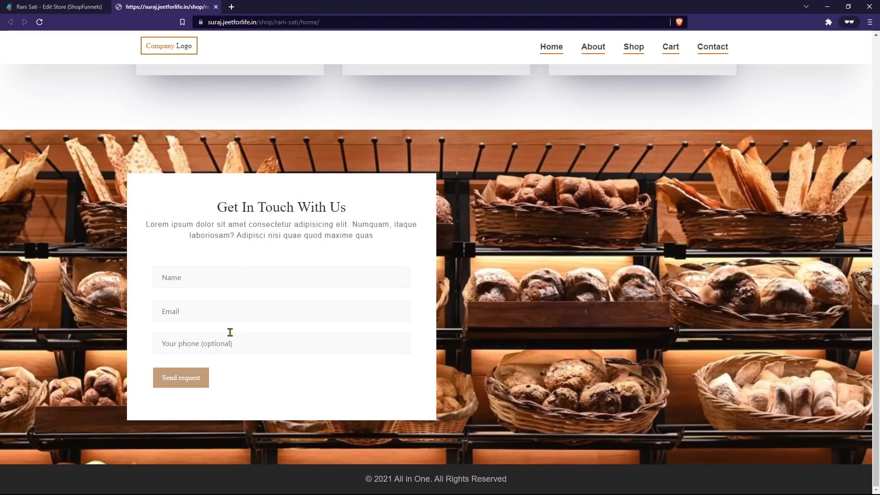
- Inspect the markup of the contact form's Name and Email fields in DevTools
left_click(214, 280)
right_click(213, 281)
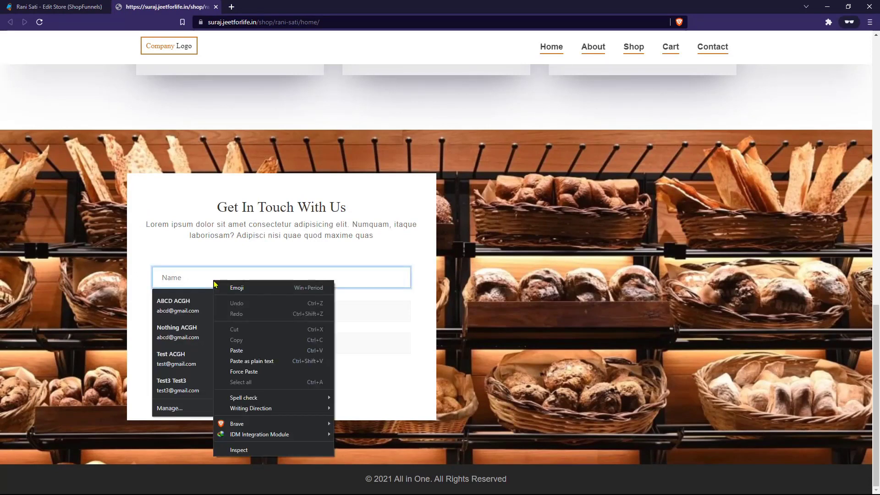
left_click(257, 451)
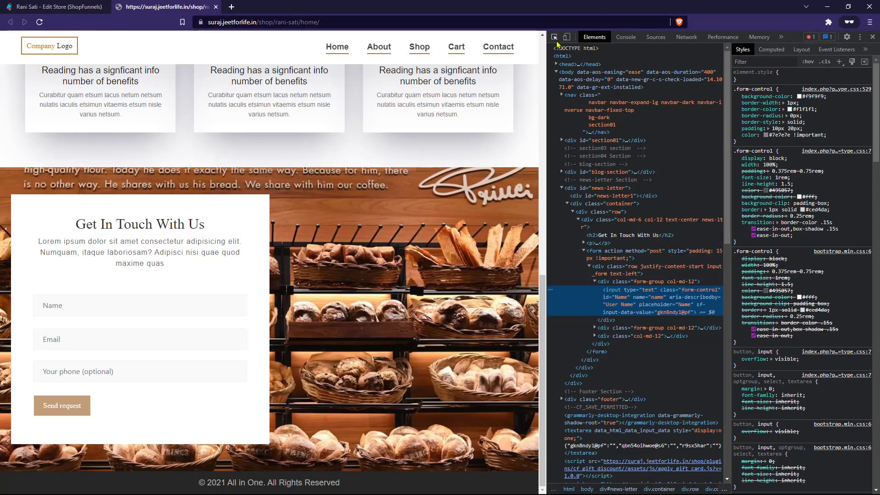
left_click(556, 39)
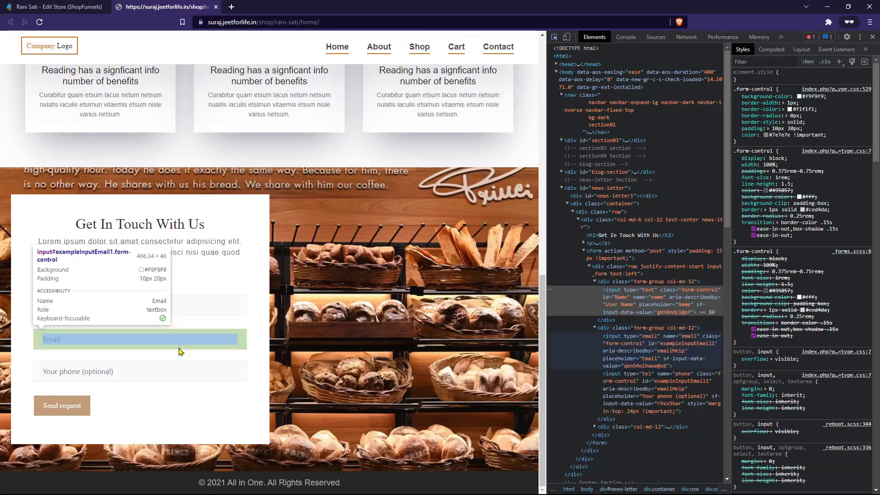
left_click(181, 344)
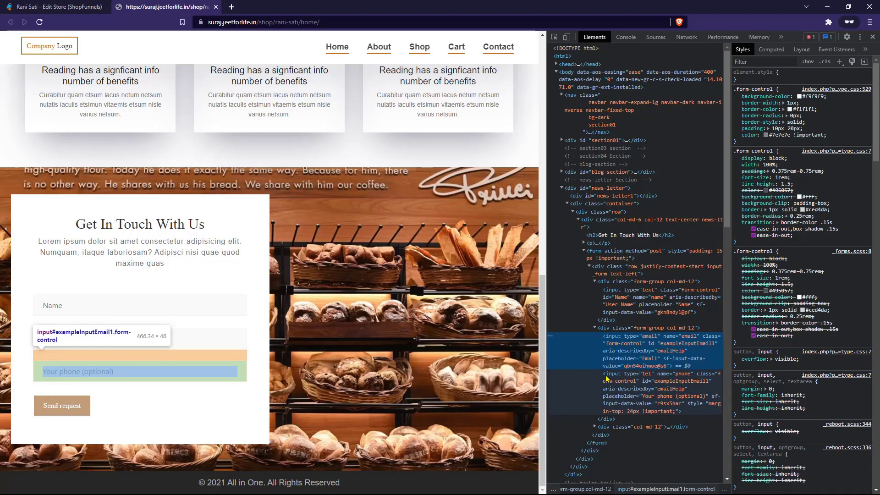
- Close DevTools and return to the Rani Sati store editor tab
left_click(872, 37)
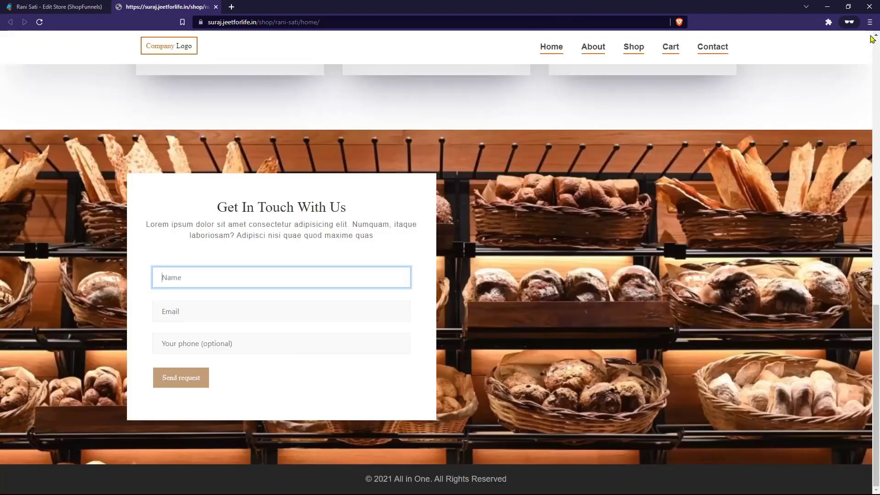
left_click(303, 208)
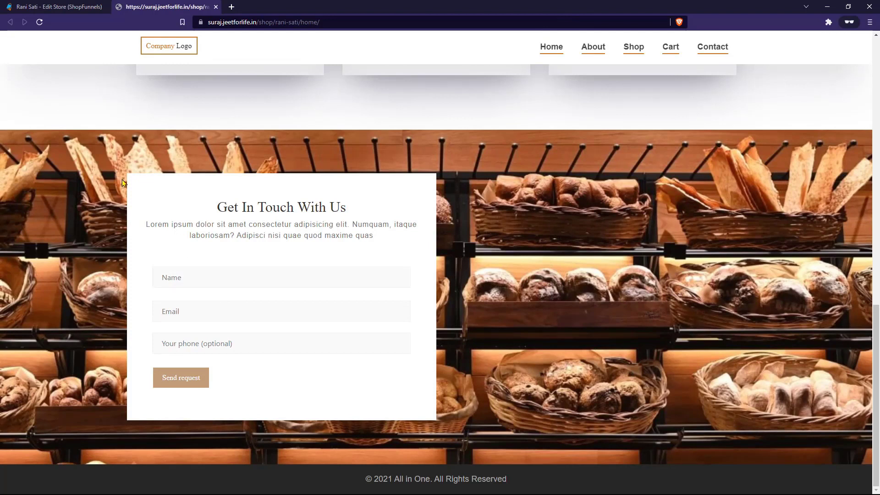
left_click(58, 6)
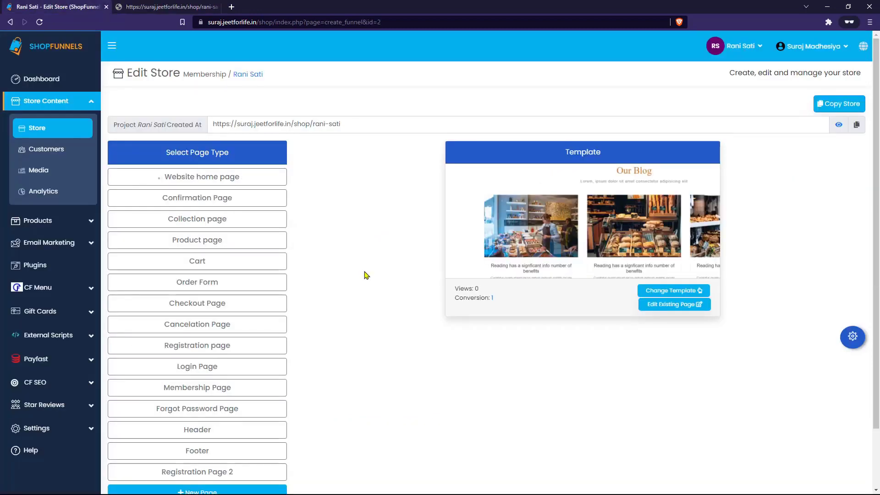
- Add 'address' on a new line in the home page's Valid Input Names and save the settings
left_click(257, 184)
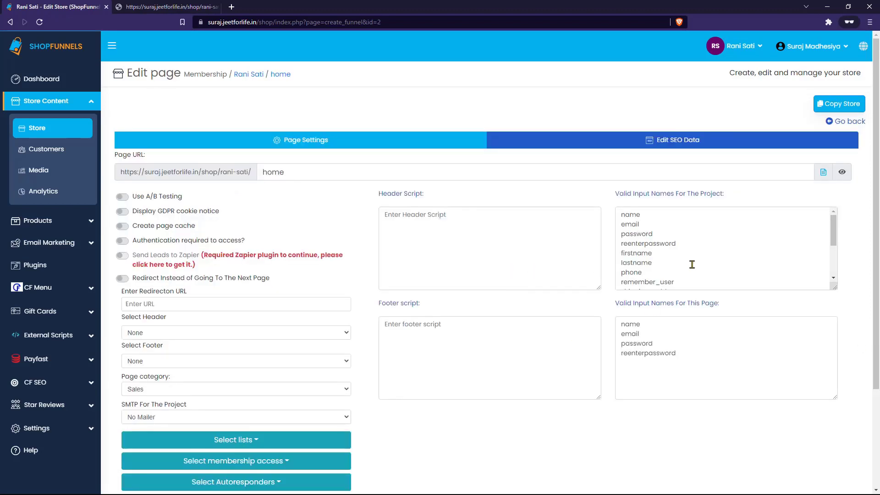
triple_click(670, 197)
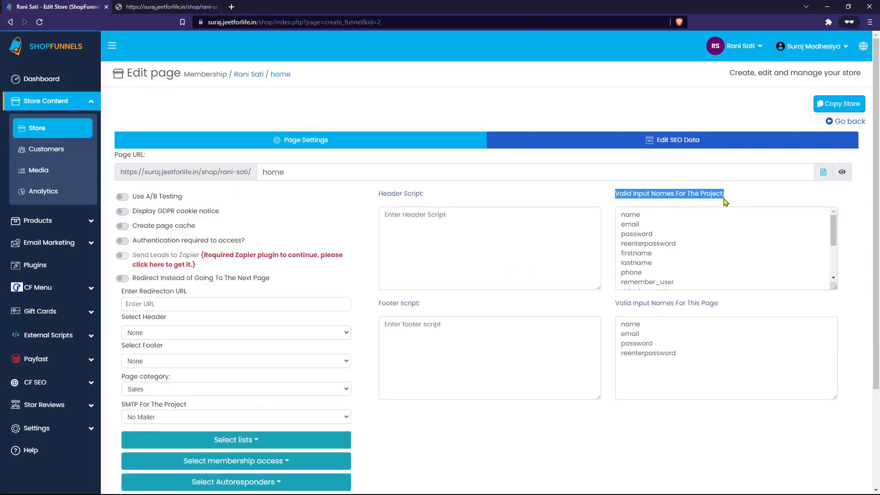
scroll(697, 247, "down", 5)
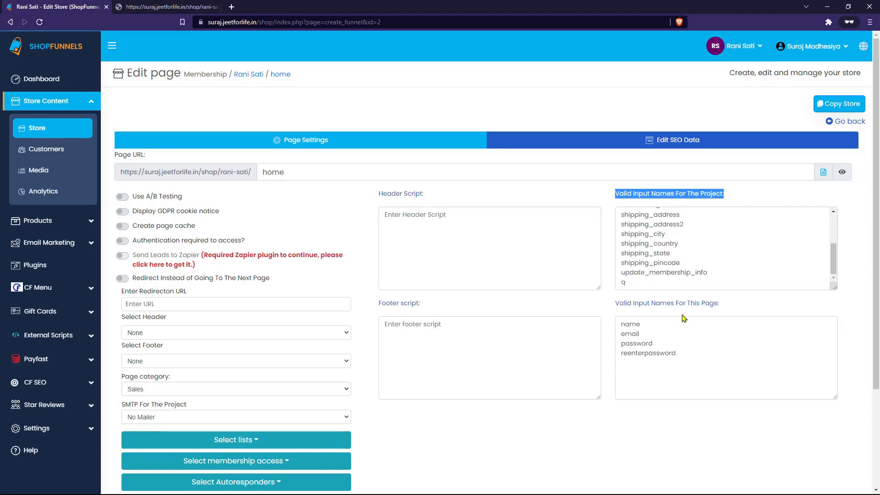
double_click(657, 304)
triple_click(657, 304)
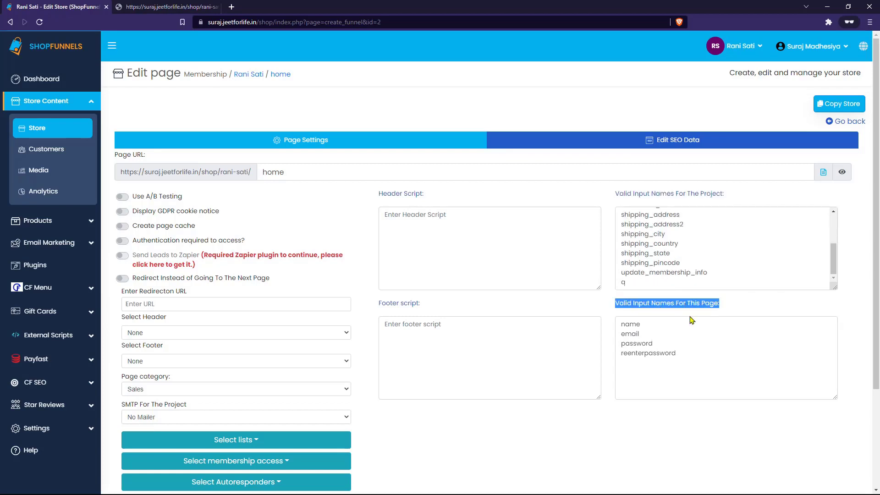
left_click(707, 361)
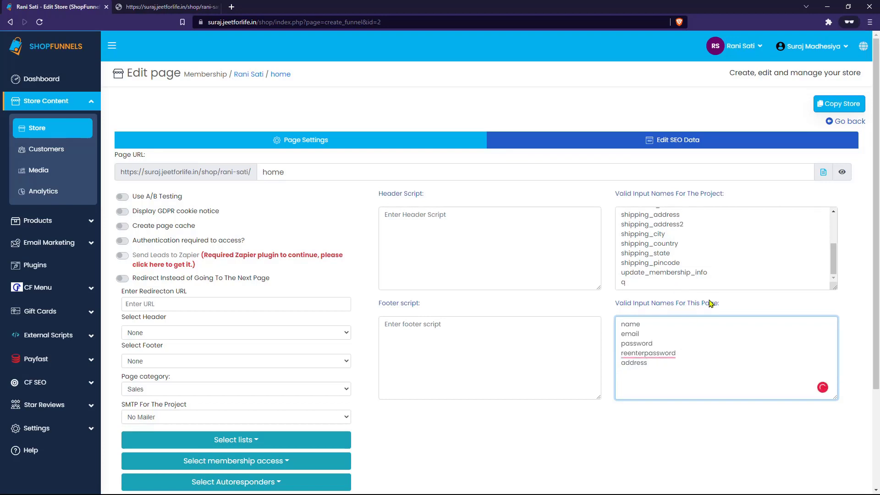
scroll(386, 417, "down", 2)
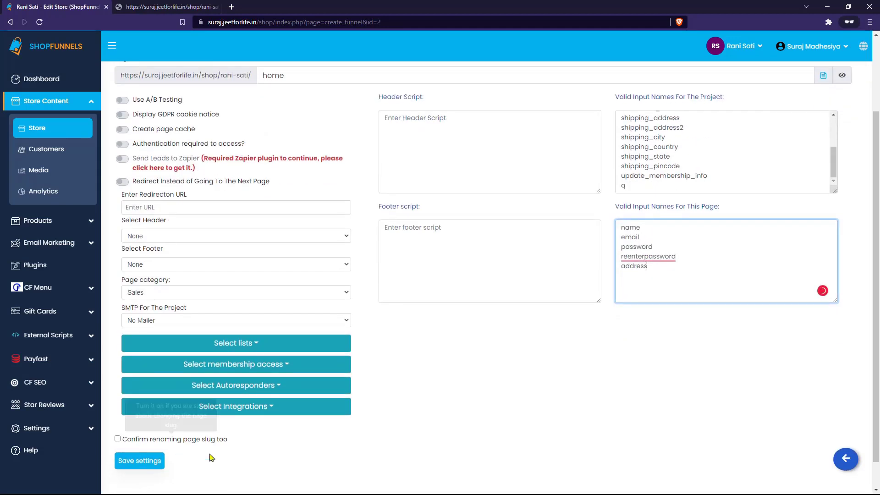
left_click(148, 461)
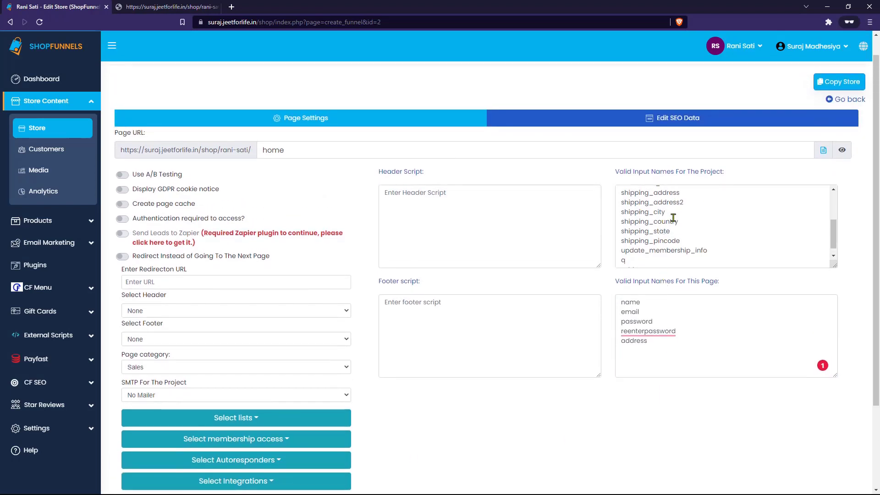
left_click_drag(650, 264, 617, 255)
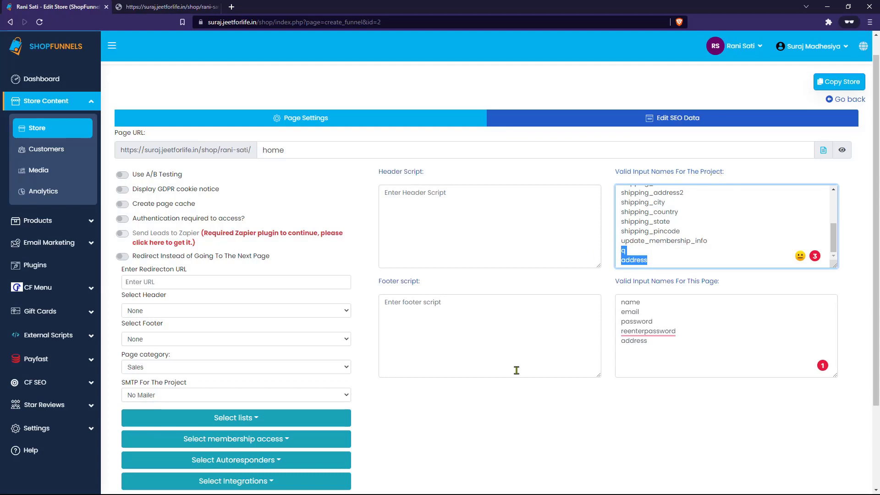
scroll(512, 400, "down", 3)
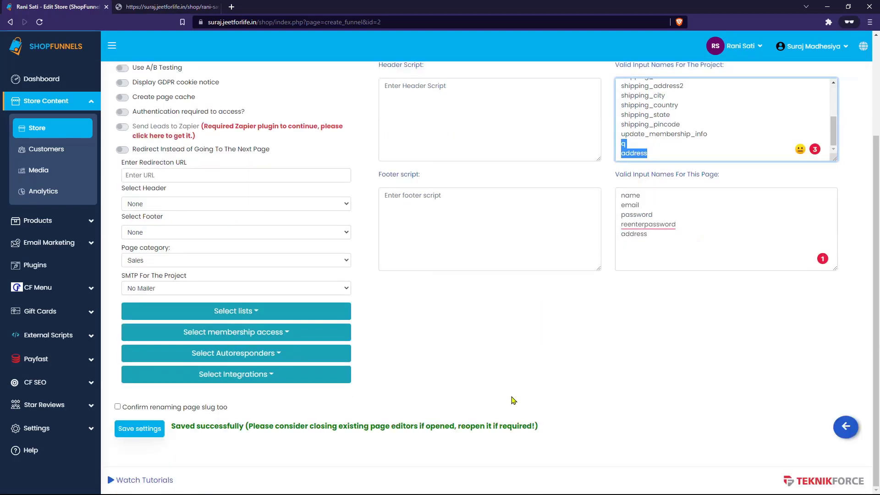
- Open the existing home page in the page builder and clone the contact form's phone field
left_click(844, 427)
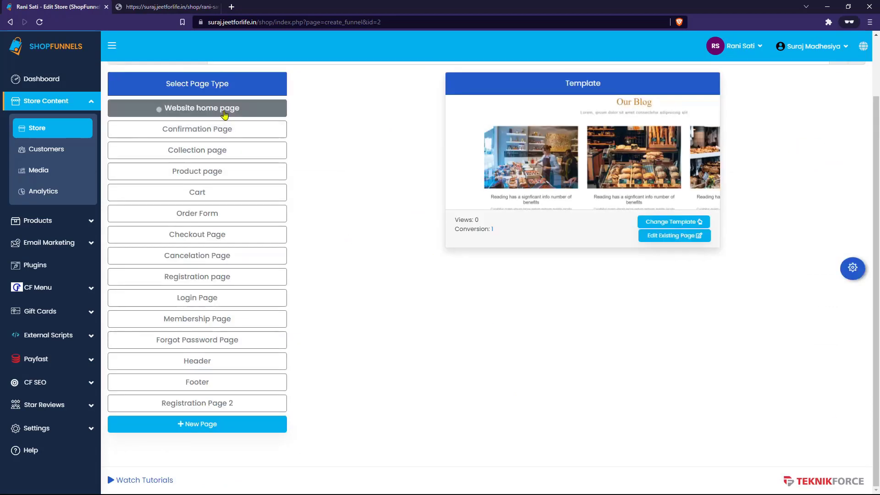
left_click(674, 235)
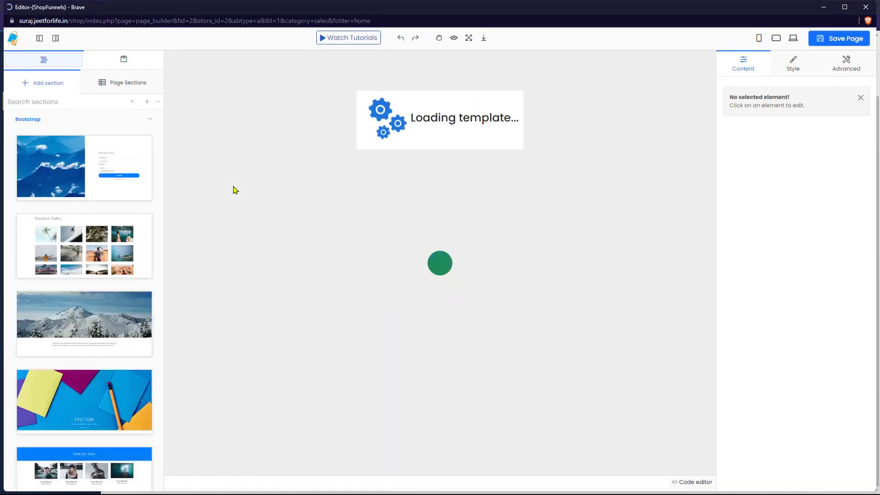
scroll(434, 345, "down", 15)
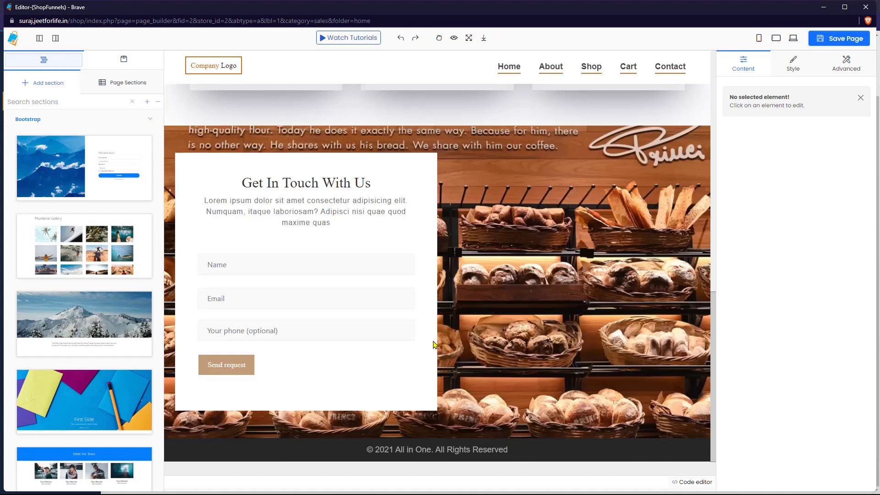
left_click(334, 331)
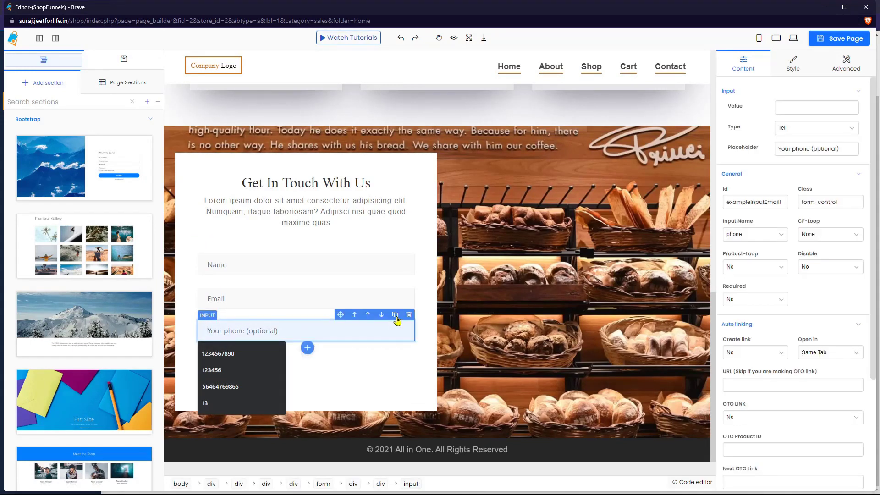
left_click(395, 315)
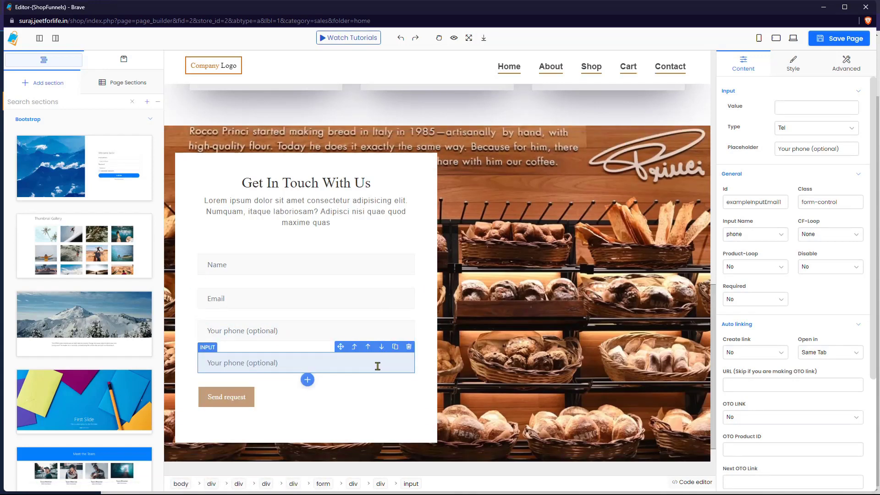
- Look over the copied field's style and margin settings
left_click(793, 64)
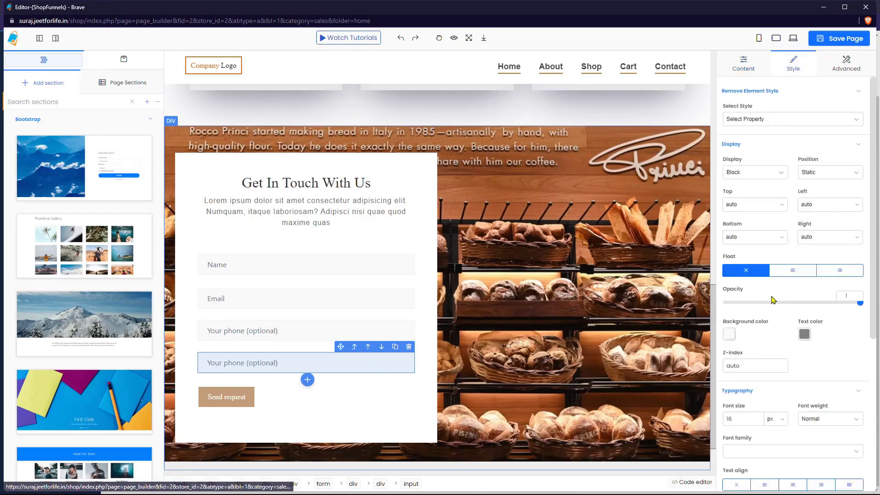
scroll(775, 300, "down", 4)
left_click(744, 436)
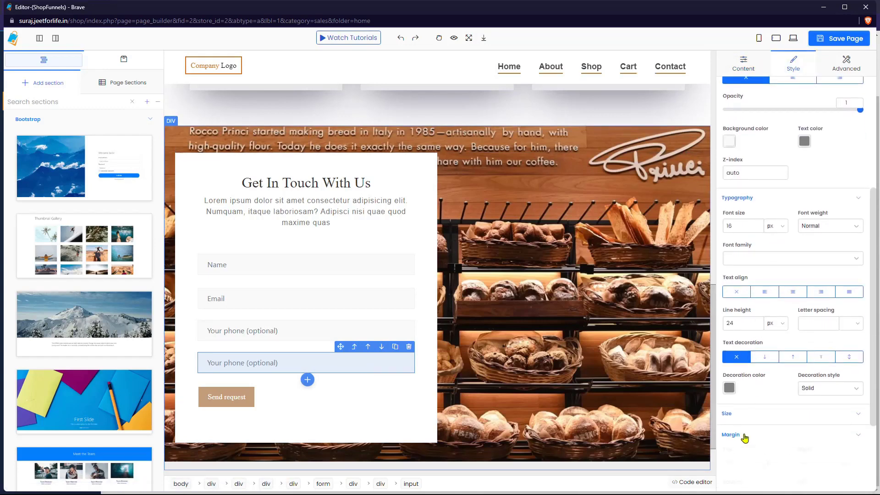
scroll(746, 435, "down", 2)
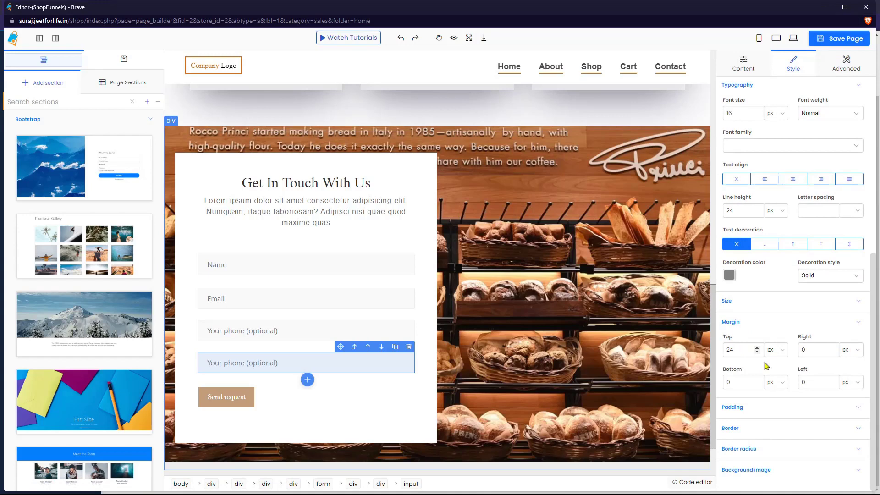
scroll(784, 270, "up", 4)
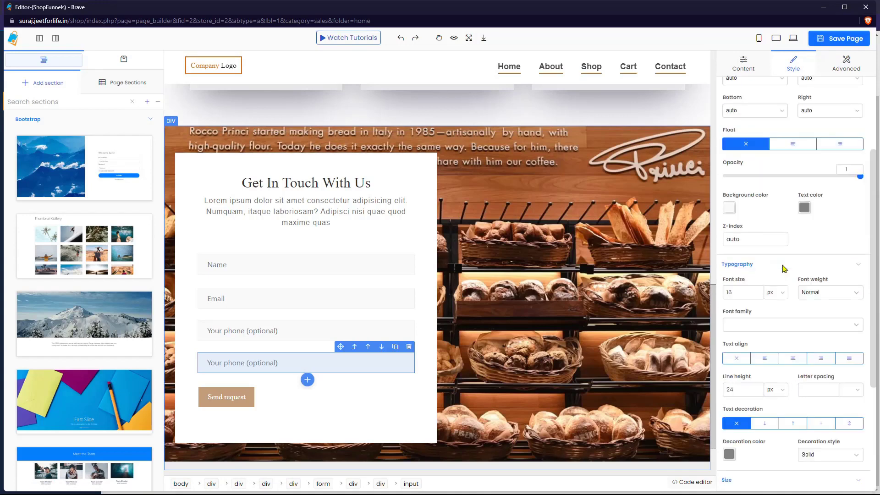
left_click(747, 64)
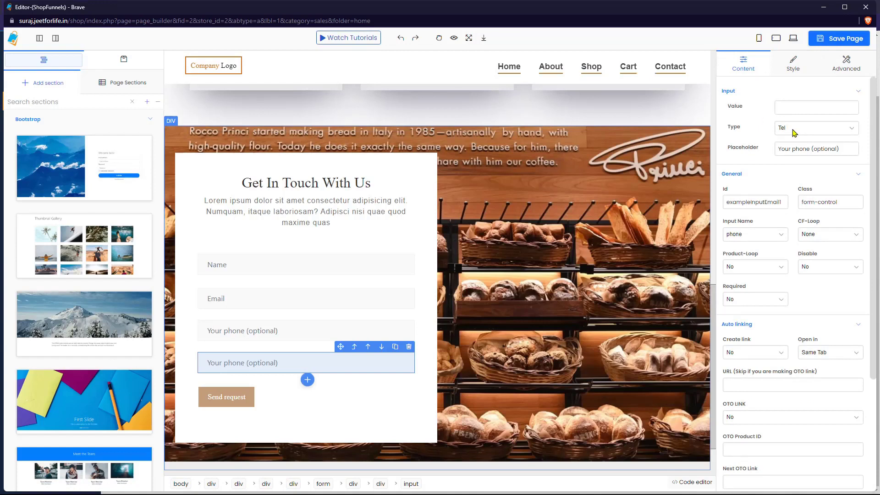
- Set the copied field to type Text, placeholder 'Address', input name address, Required left at No
left_click(794, 131)
key("Down")
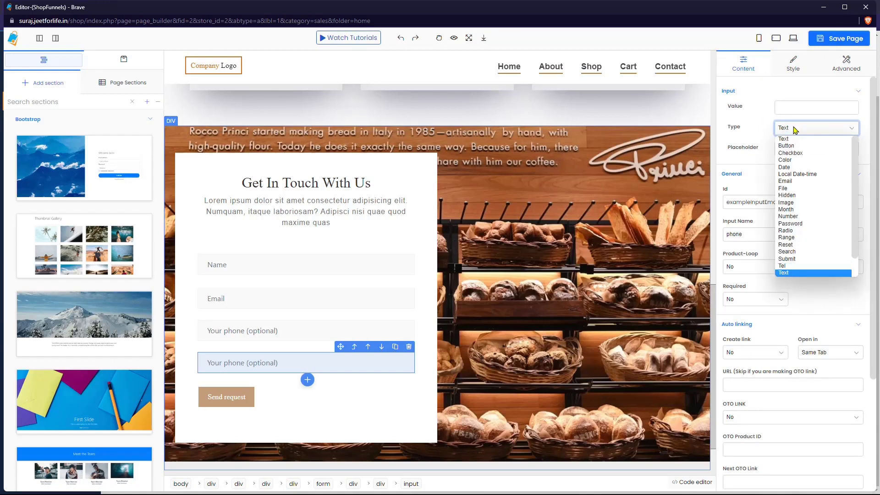
left_click(795, 130)
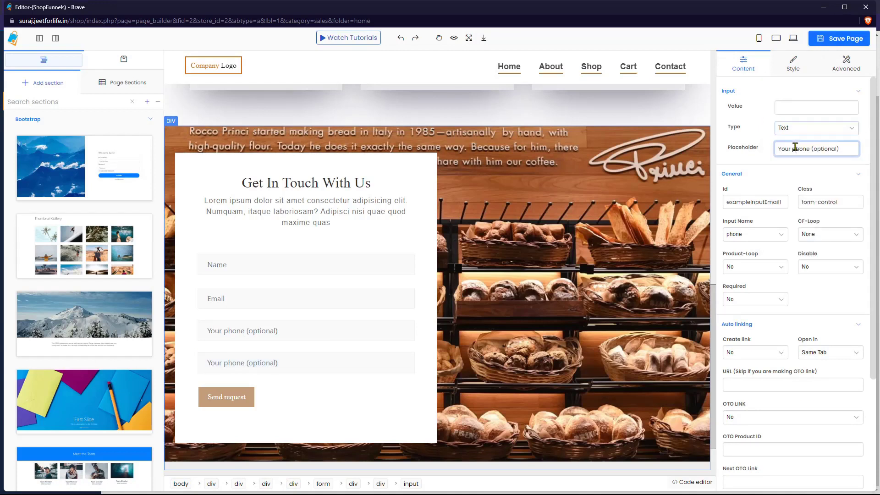
triple_click(795, 148)
type("Address")
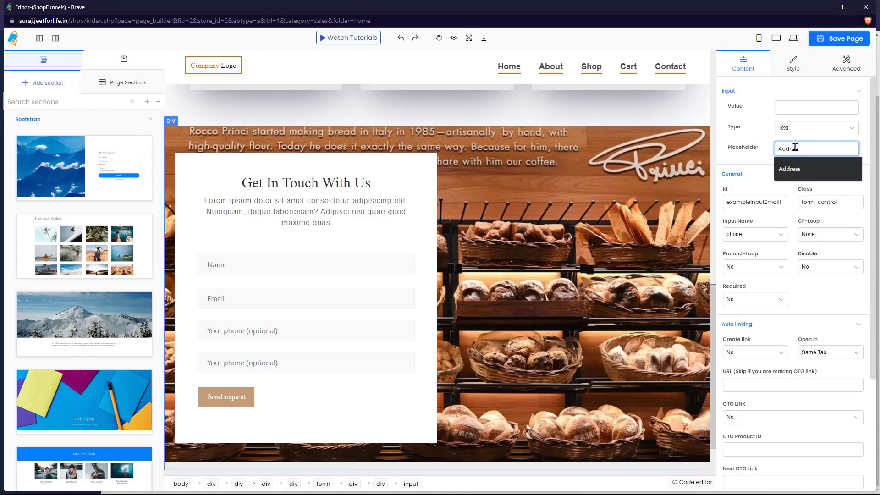
left_click(753, 237)
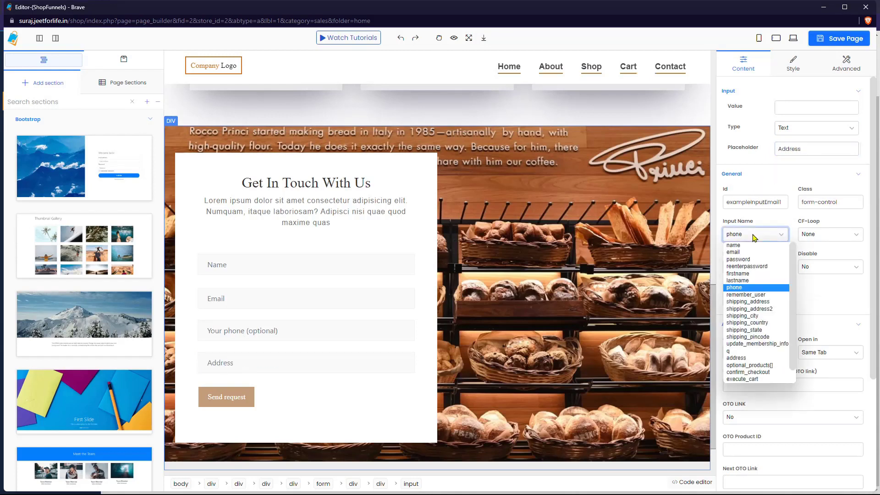
key("a")
key("Return")
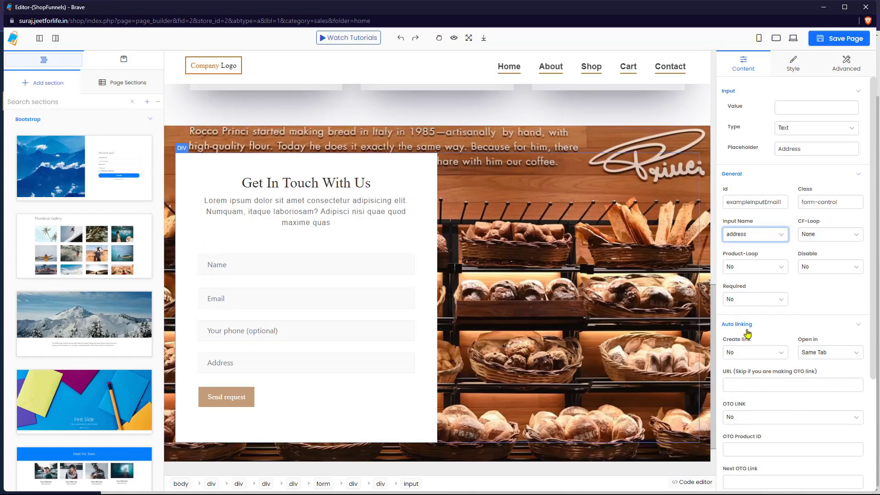
left_click(756, 302)
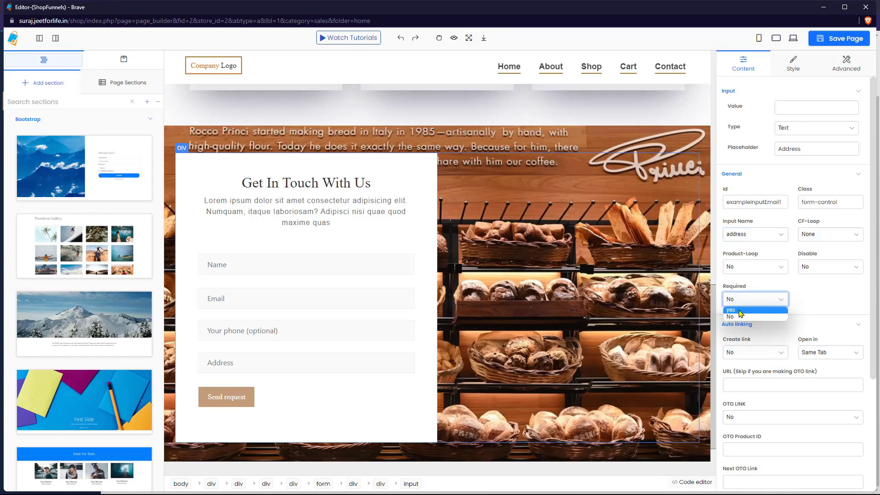
left_click(756, 316)
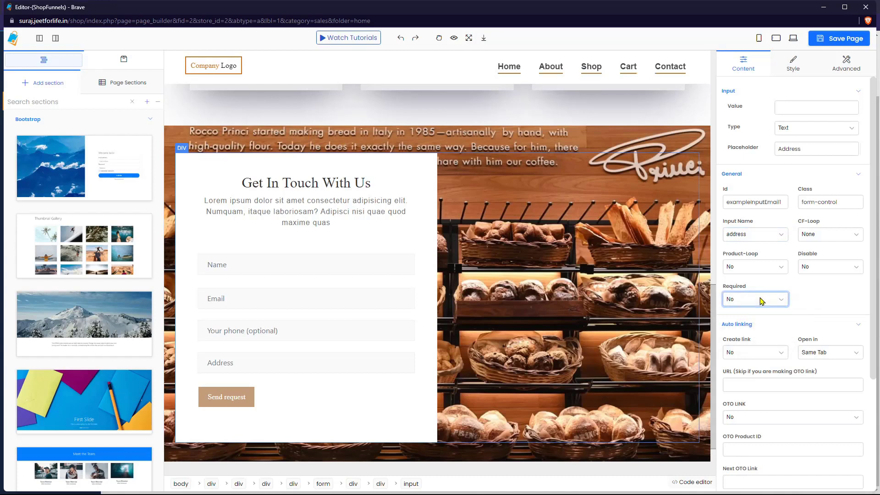
- Review the Name field's type (Text), placeholder and input name settings
left_click(312, 323)
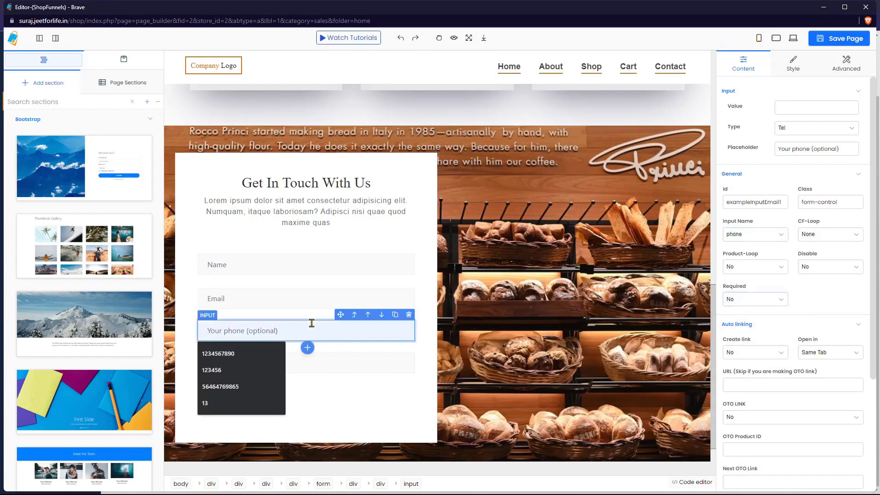
left_click(271, 265)
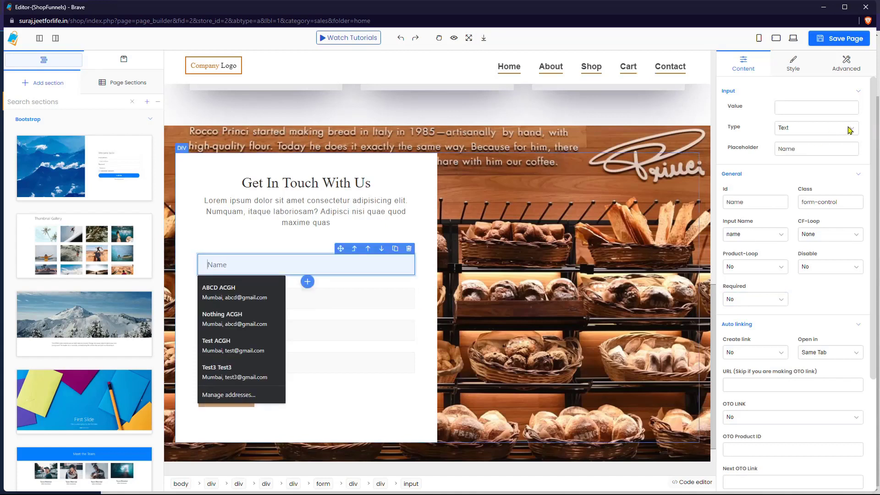
left_click(819, 129)
left_click(818, 130)
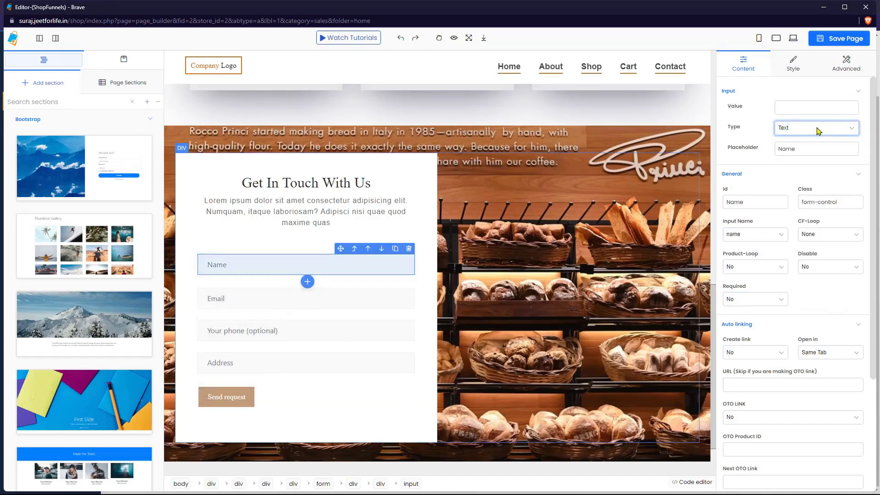
left_click(806, 153)
double_click(806, 153)
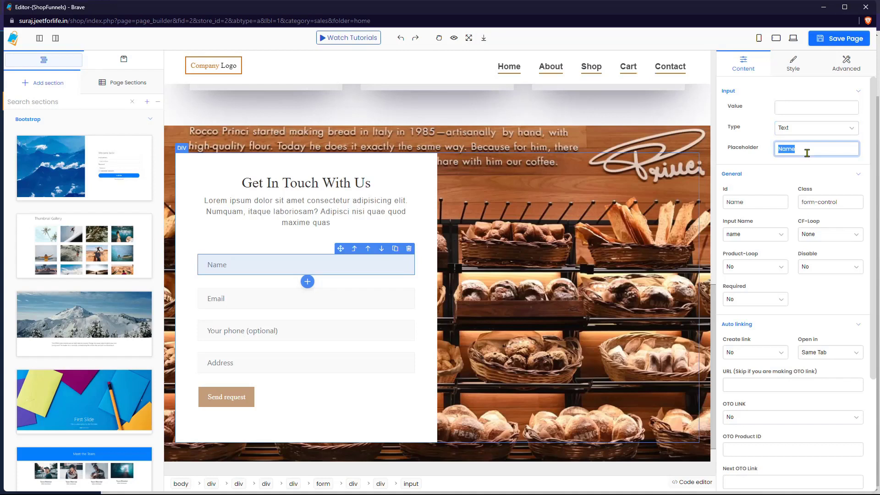
left_click(755, 235)
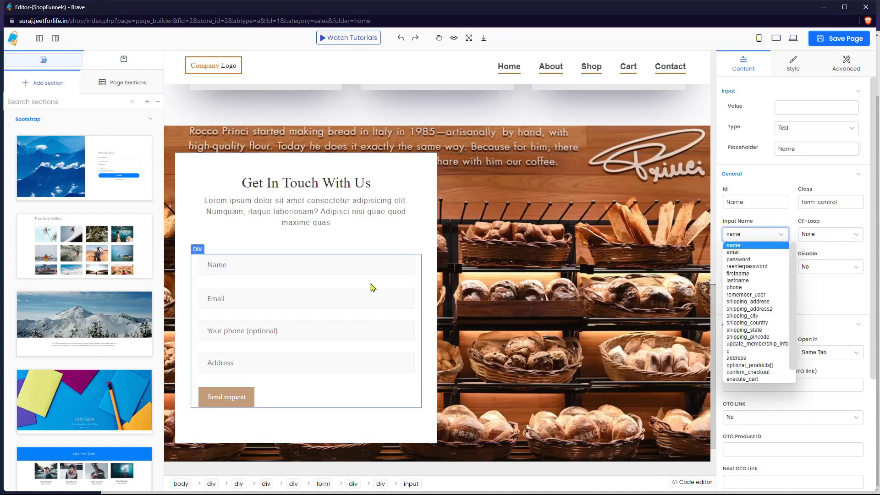
- Check the Email field's type (Email) and input name, then select the phone field
left_click(361, 298)
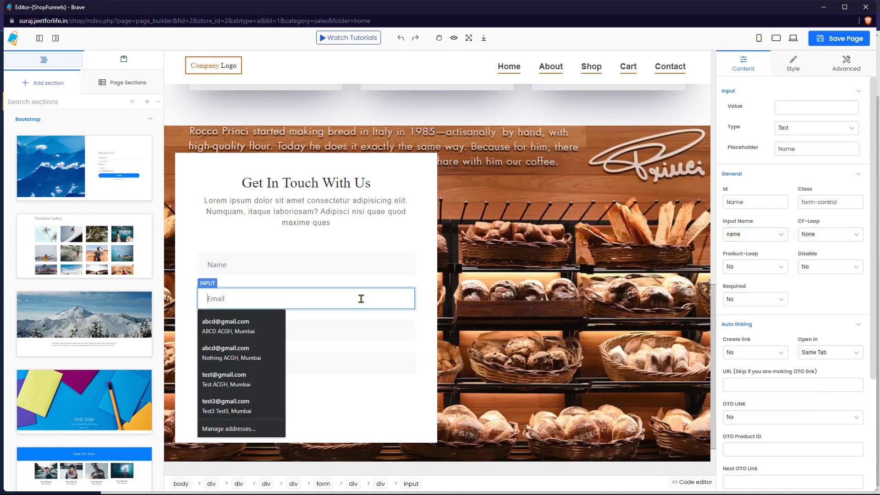
left_click(807, 131)
left_click(808, 133)
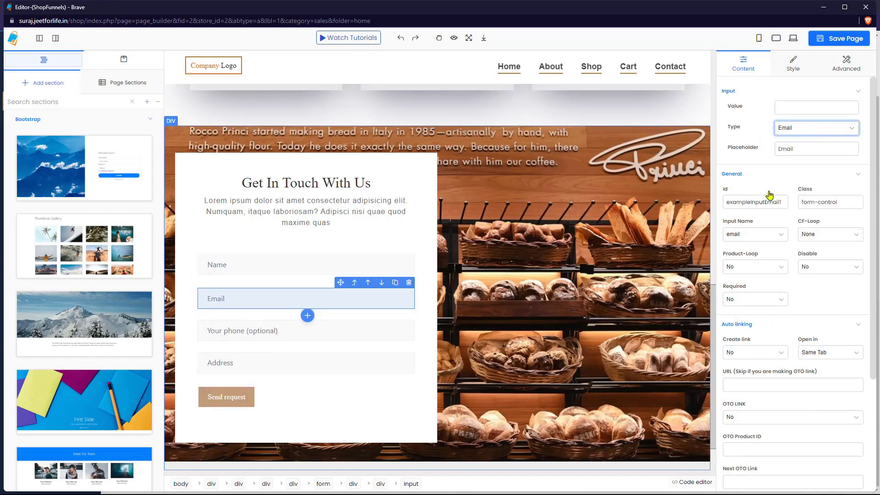
left_click(750, 240)
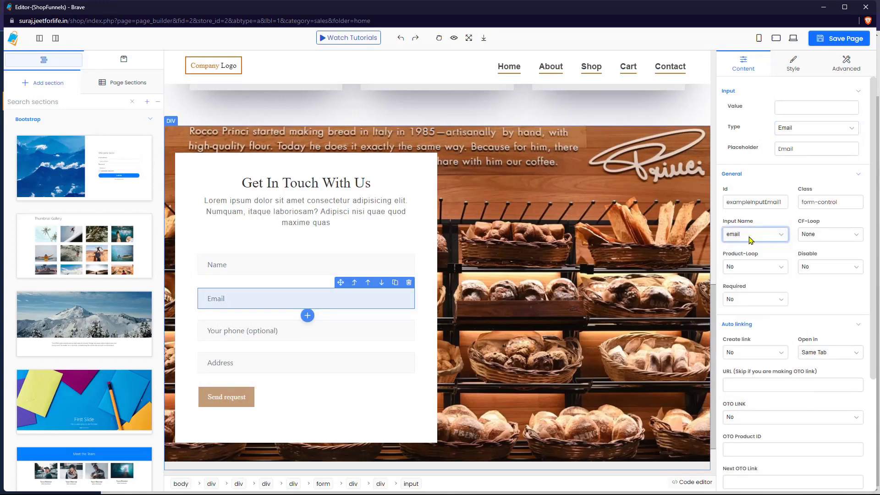
left_click(342, 326)
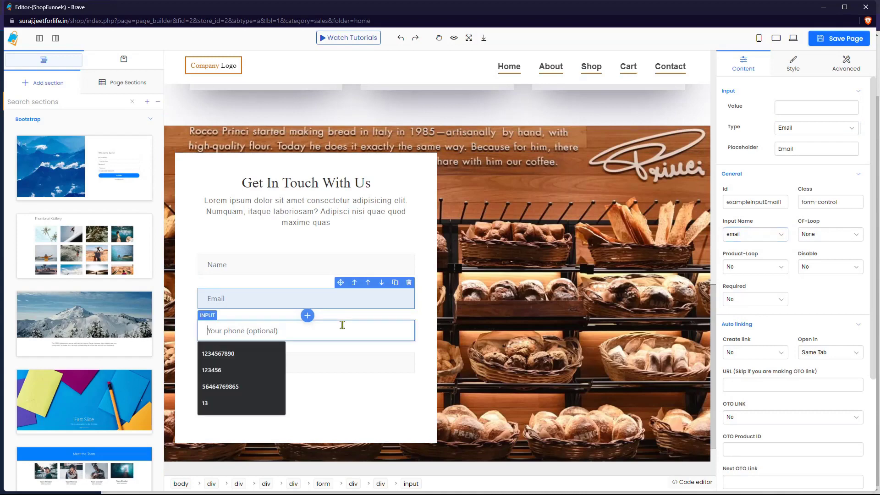
- Set the phone field's type back to Tel and its Required option to yes
left_click(819, 131)
left_click(797, 138)
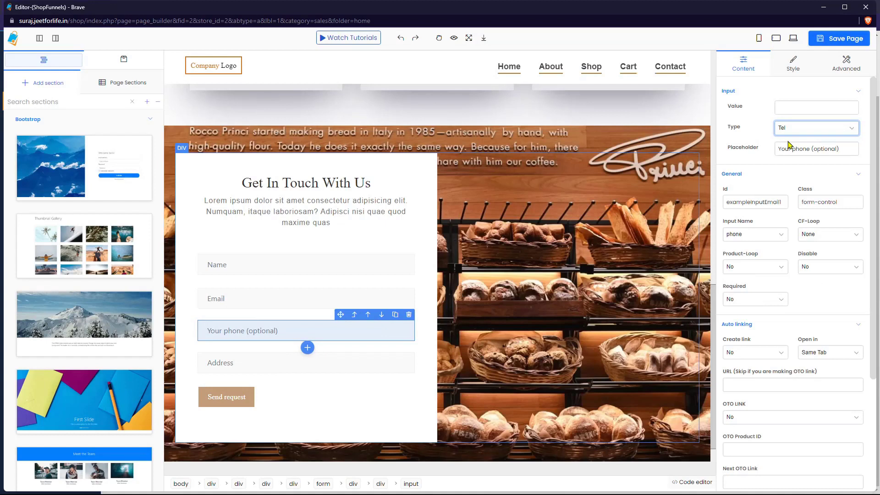
left_click(803, 132)
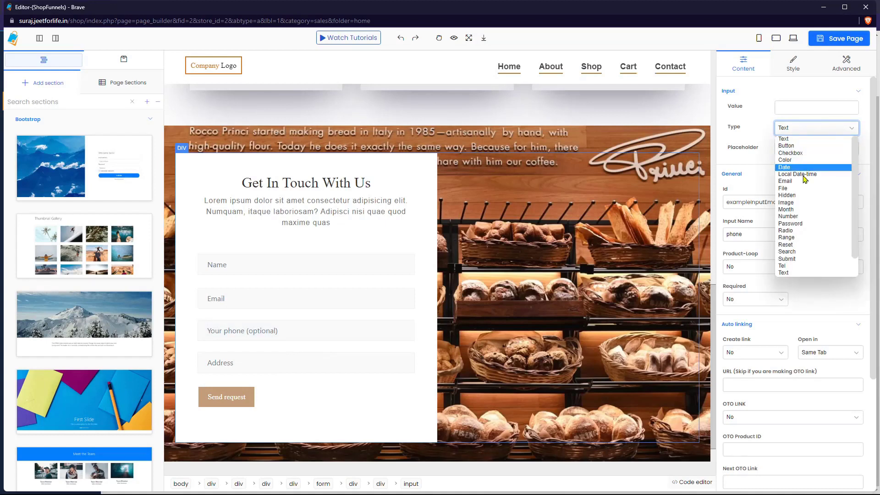
key("n")
key("Return")
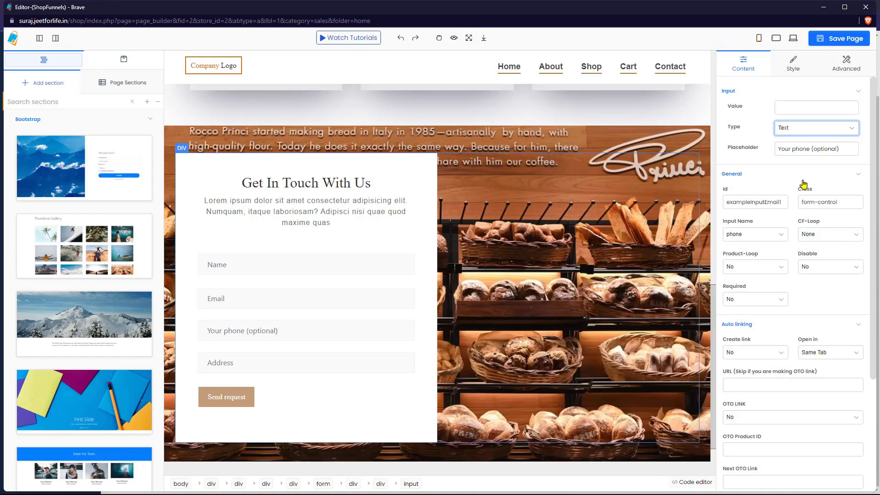
left_click(752, 299)
left_click(752, 298)
left_click(752, 298)
left_click(752, 299)
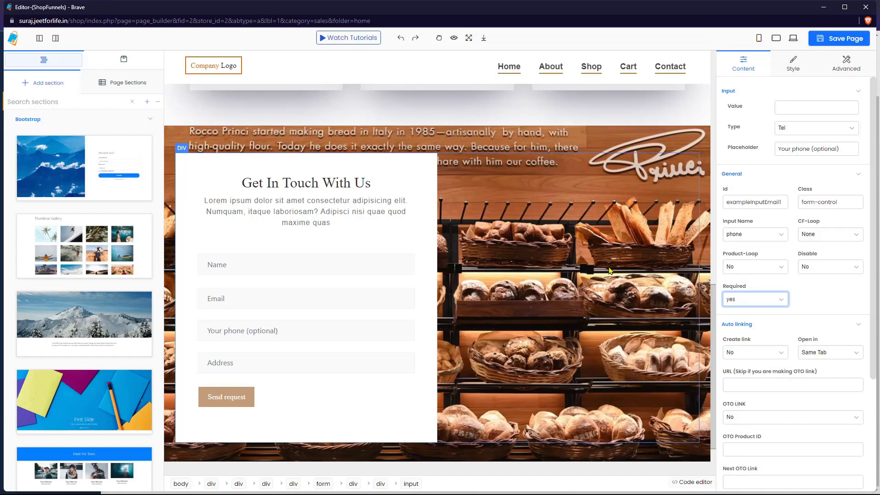
- Select the contact form, save the page, and close the editor popup
left_click(392, 413)
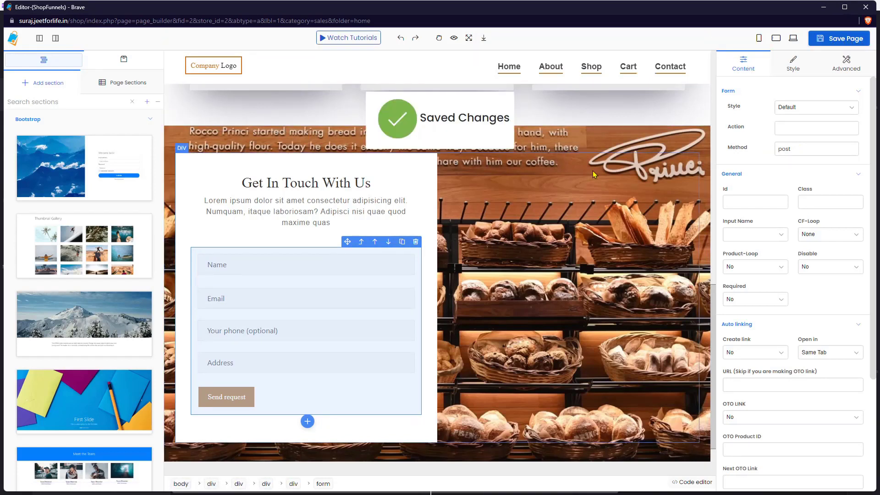
left_click(860, 6)
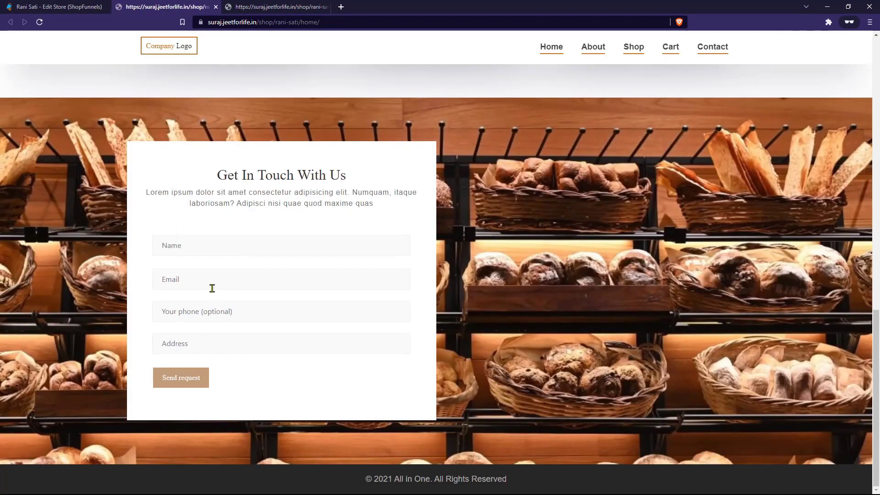
- Fill the Name and Email fields from the browser's autofill suggestions
left_click(225, 245)
type("Sur")
key("Down")
key("Down")
key("Return")
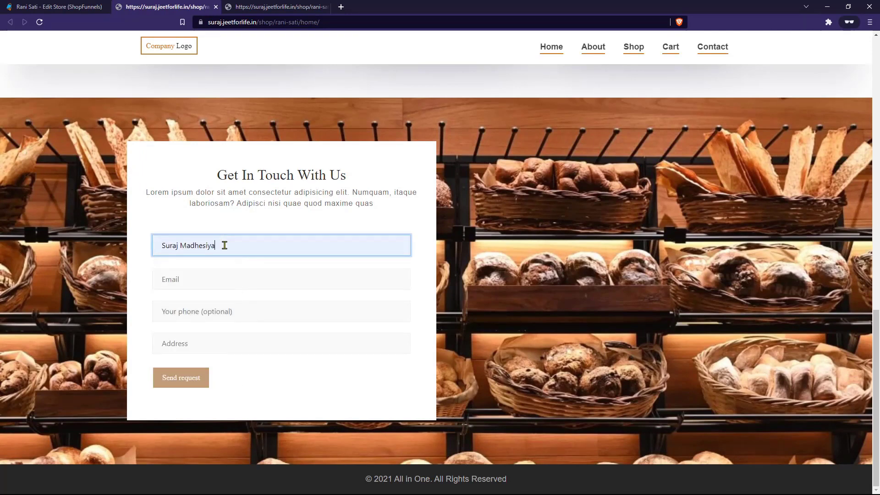
key("Tab")
type("s")
key("Down")
key("Return")
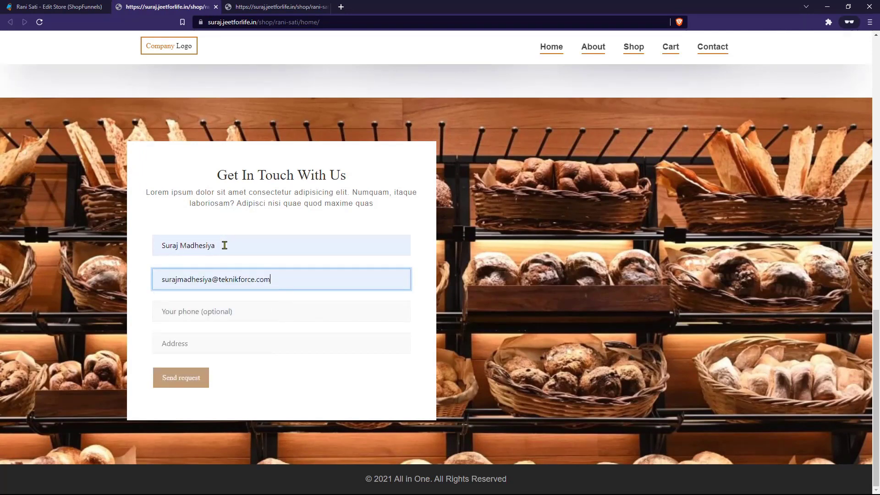
- Autofill Address with Mumbai, clear it, and try sending the form with it empty
left_click(232, 311)
left_click(269, 348)
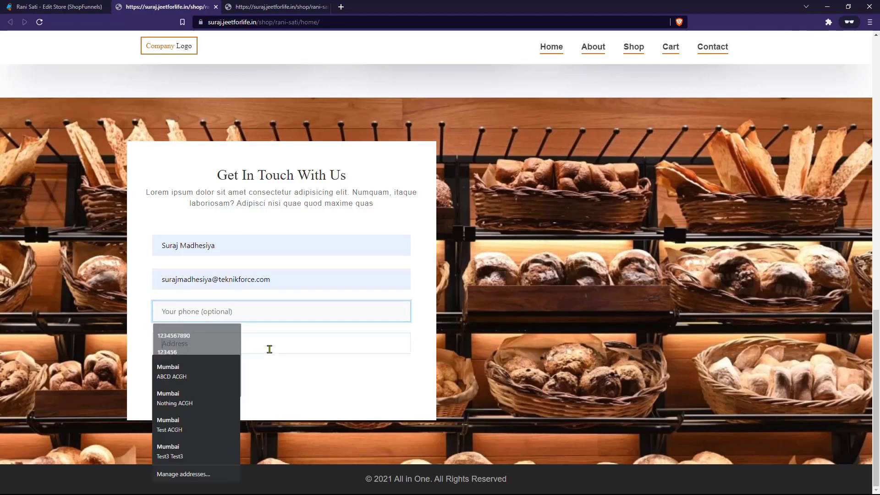
key("Down")
key("Return")
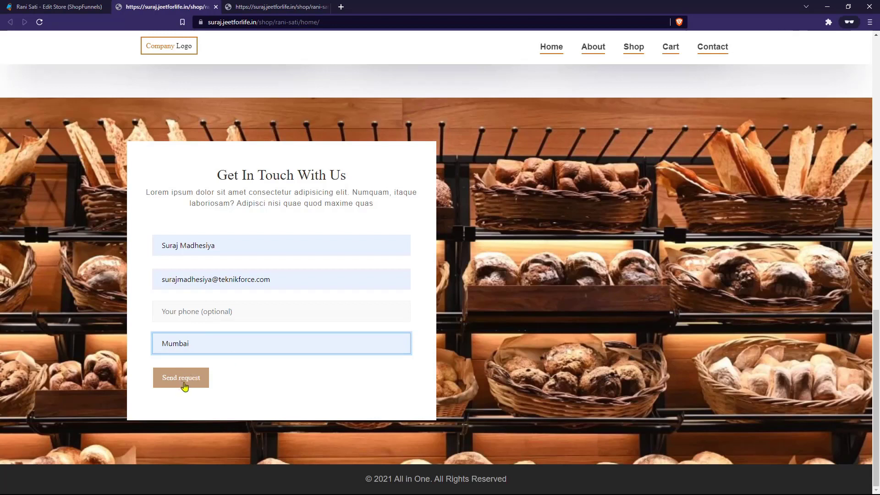
key("ctrl+a")
key("BackSpace")
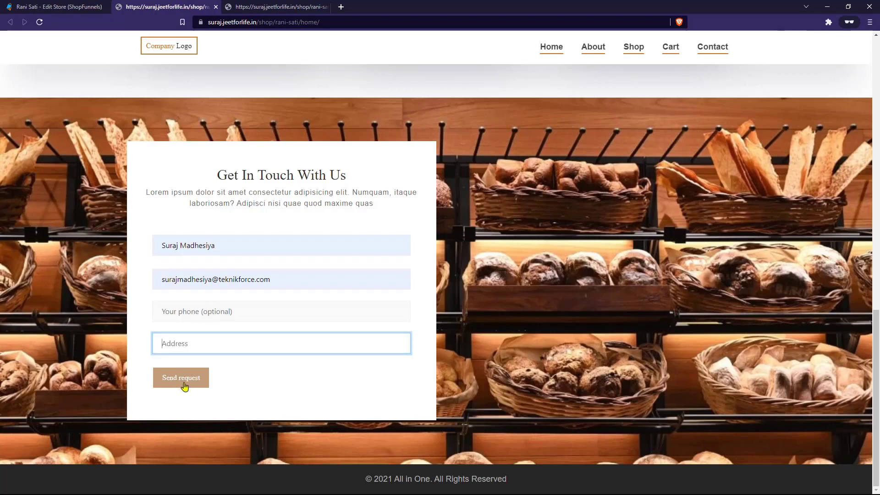
left_click(184, 386)
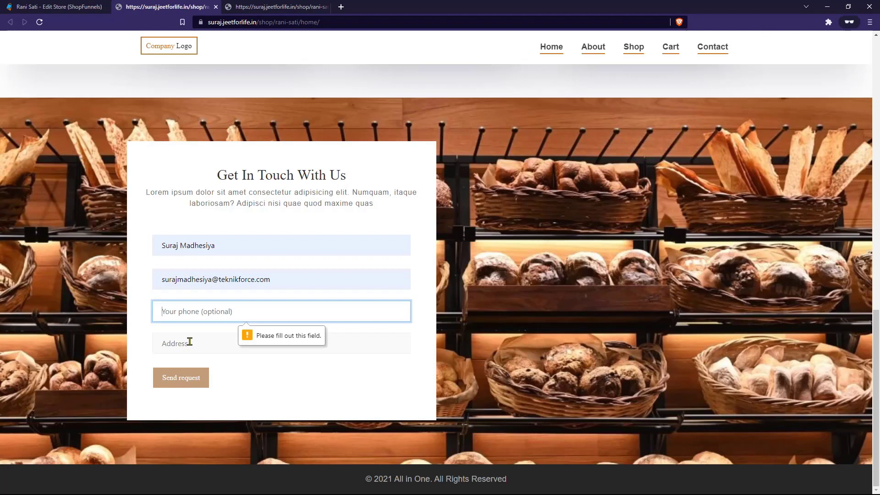
- Enter 123 as both phone and address and submit the form
type("123")
key("Tab")
type("123")
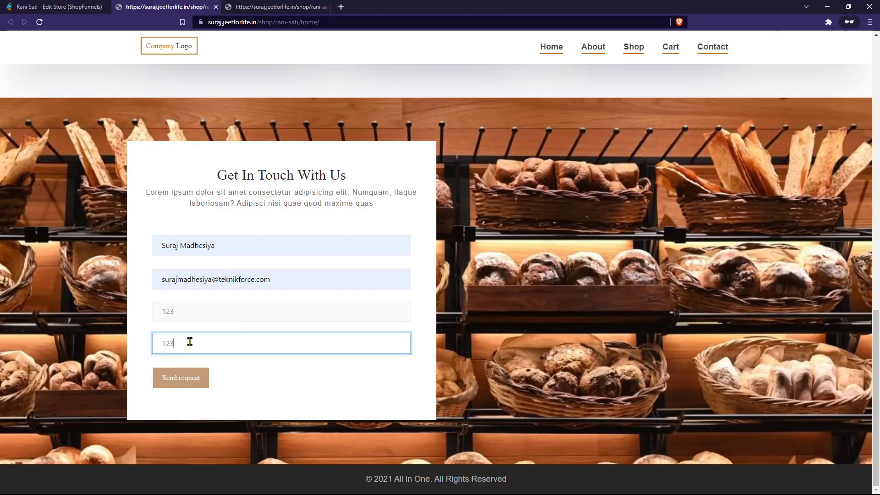
key("Return")
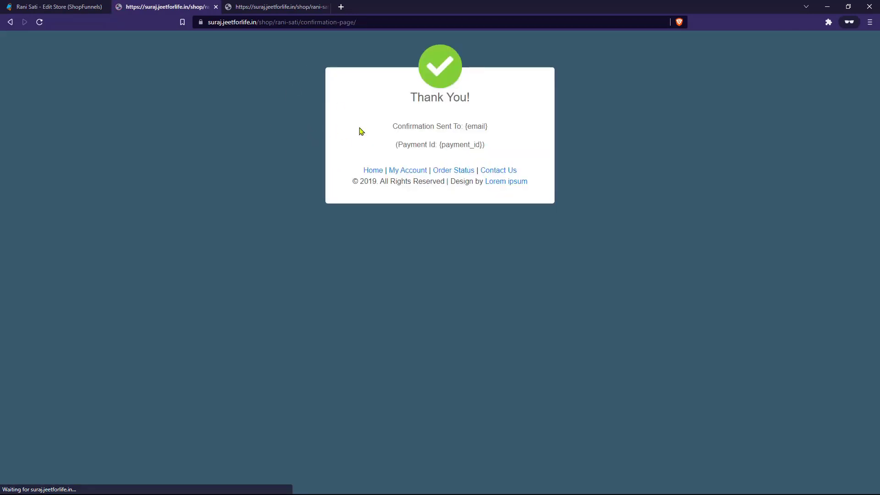
- Open the Optins list from the Website home page's Conversion 2 stats in the store editor
left_click(54, 5)
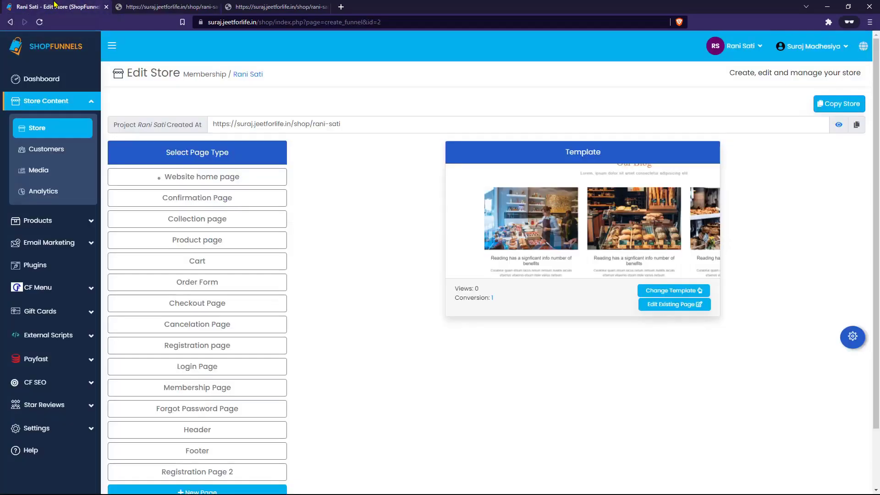
left_click(197, 204)
left_click(197, 180)
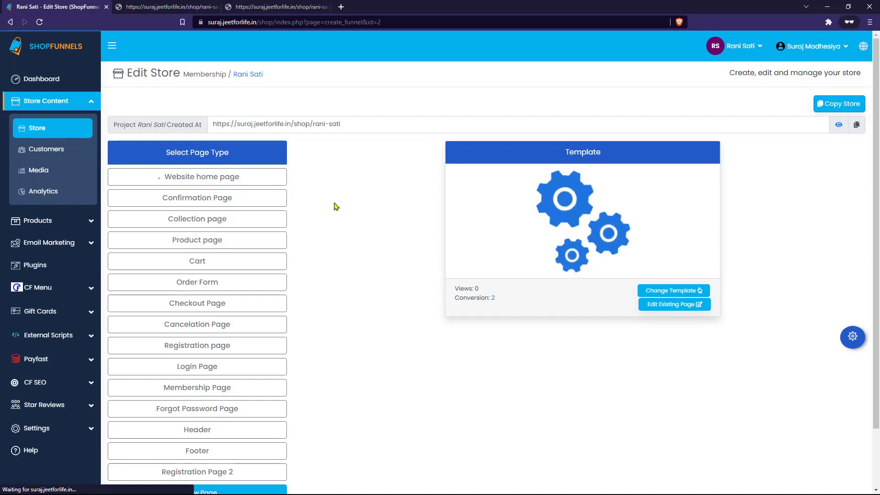
left_click(494, 297)
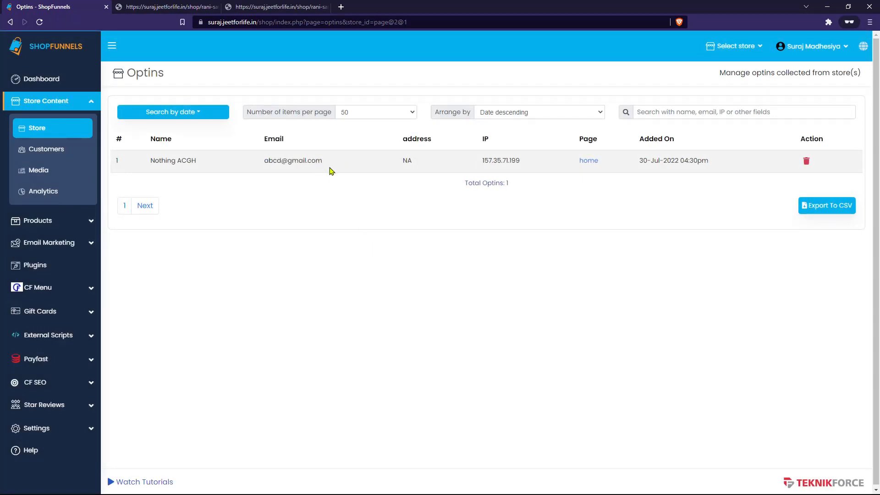
- Check the submitted email in the optin row, then return to the live 'Thank You!' page
left_click_drag(329, 168, 276, 167)
left_click(357, 251)
key("ctrl+Tab")
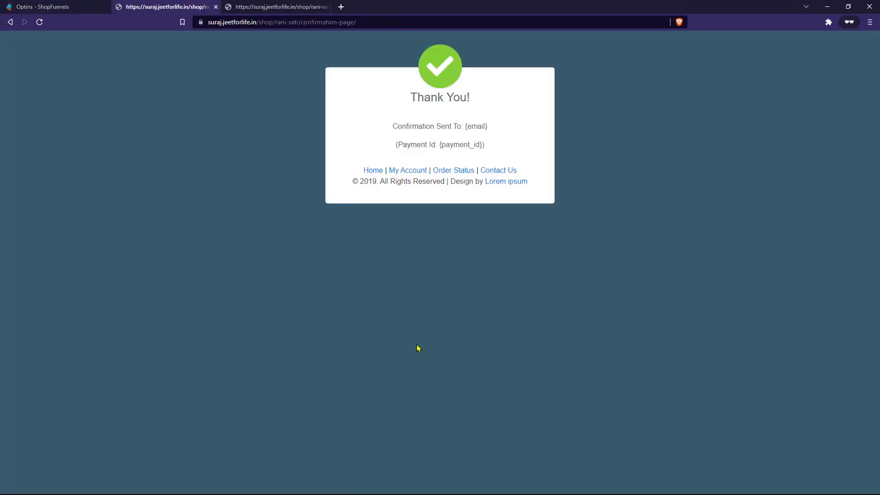